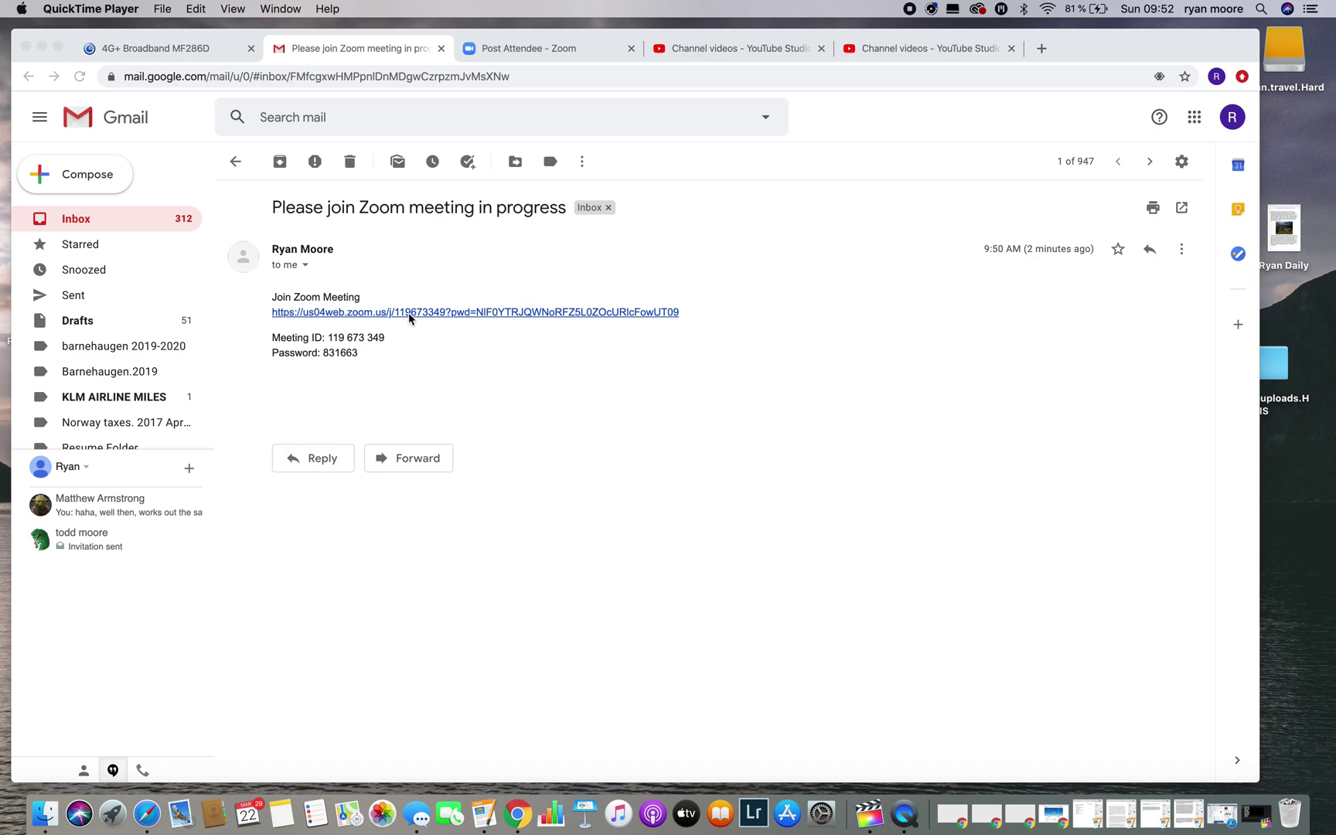
Step: Open the meeting link from the invitation email and download the Zoom.pkg installer (12.4 MB)
left_click(432, 363)
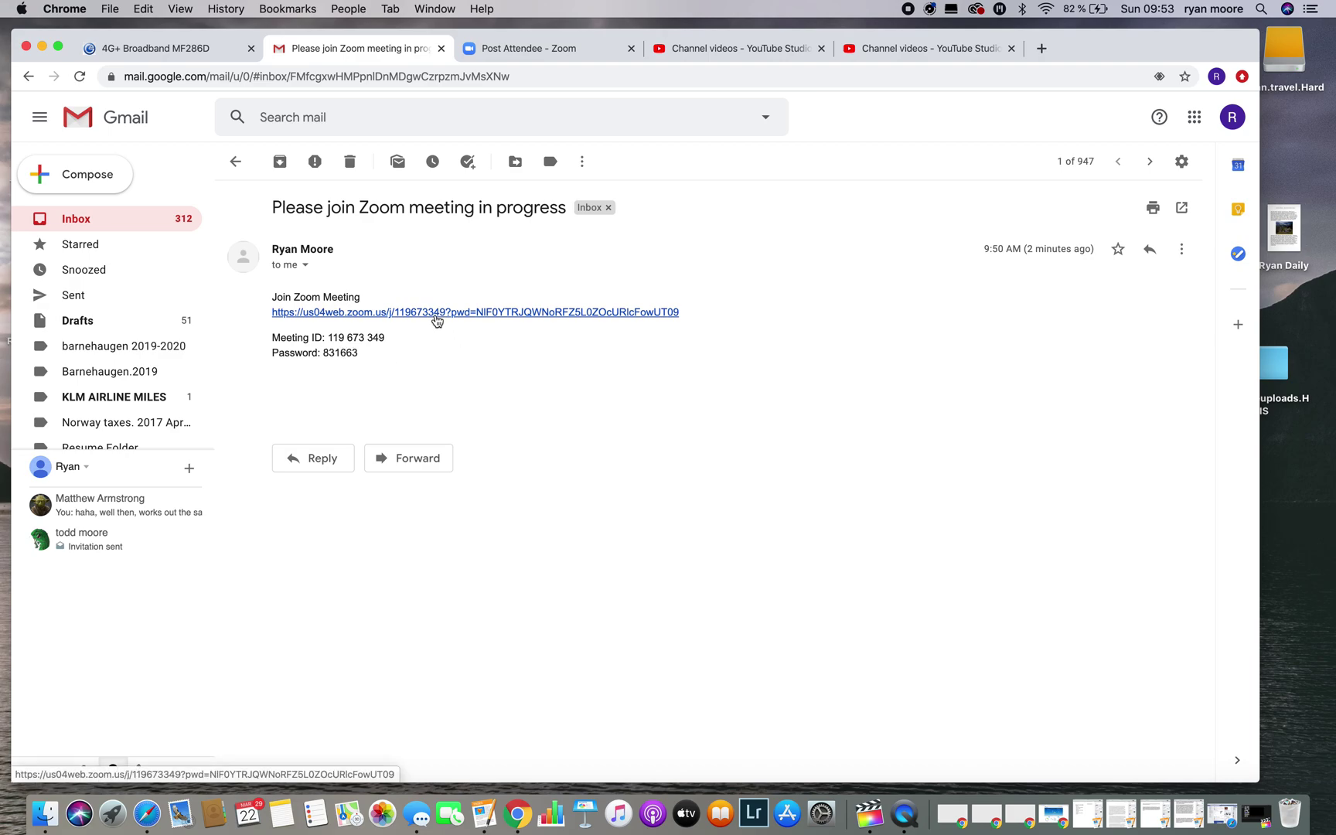
left_click(437, 313)
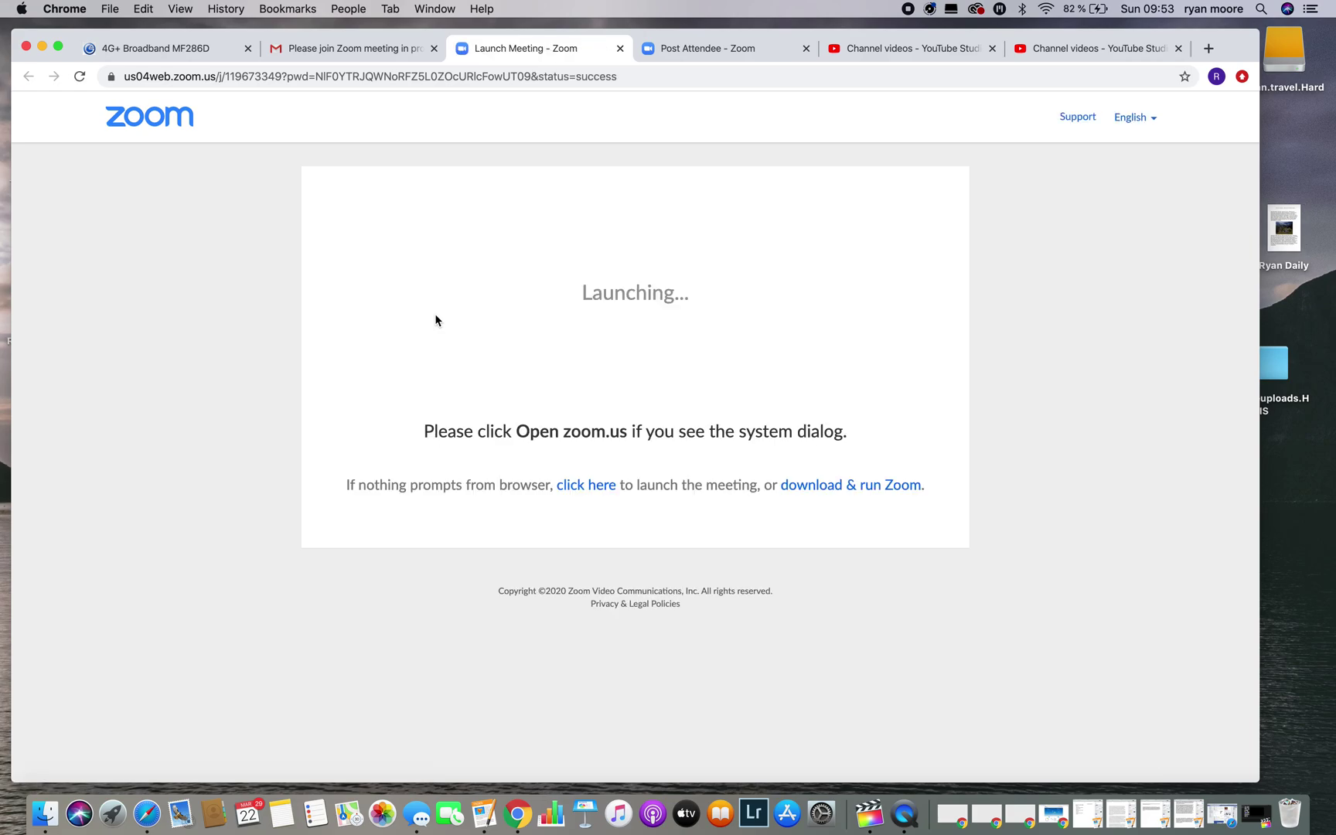
left_click(824, 488)
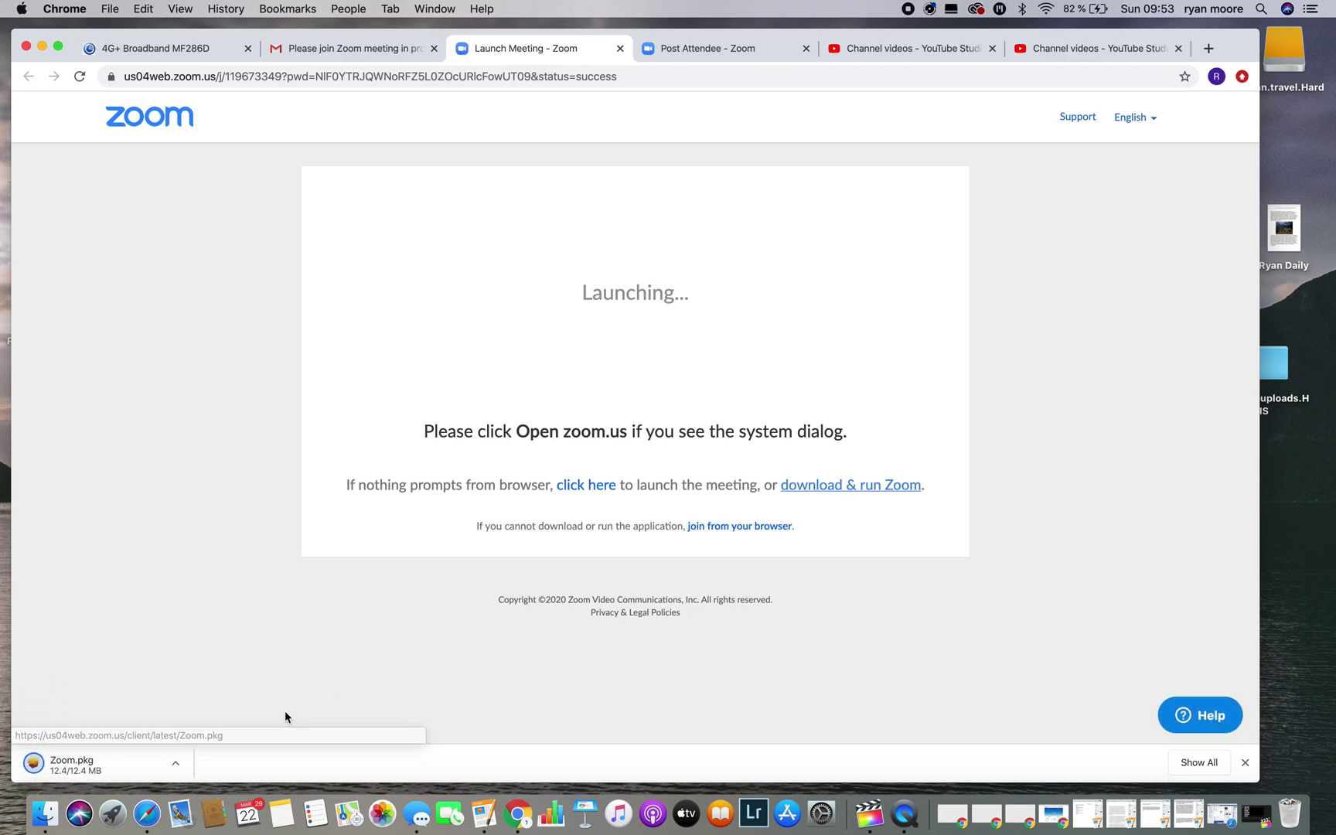
left_click(177, 772)
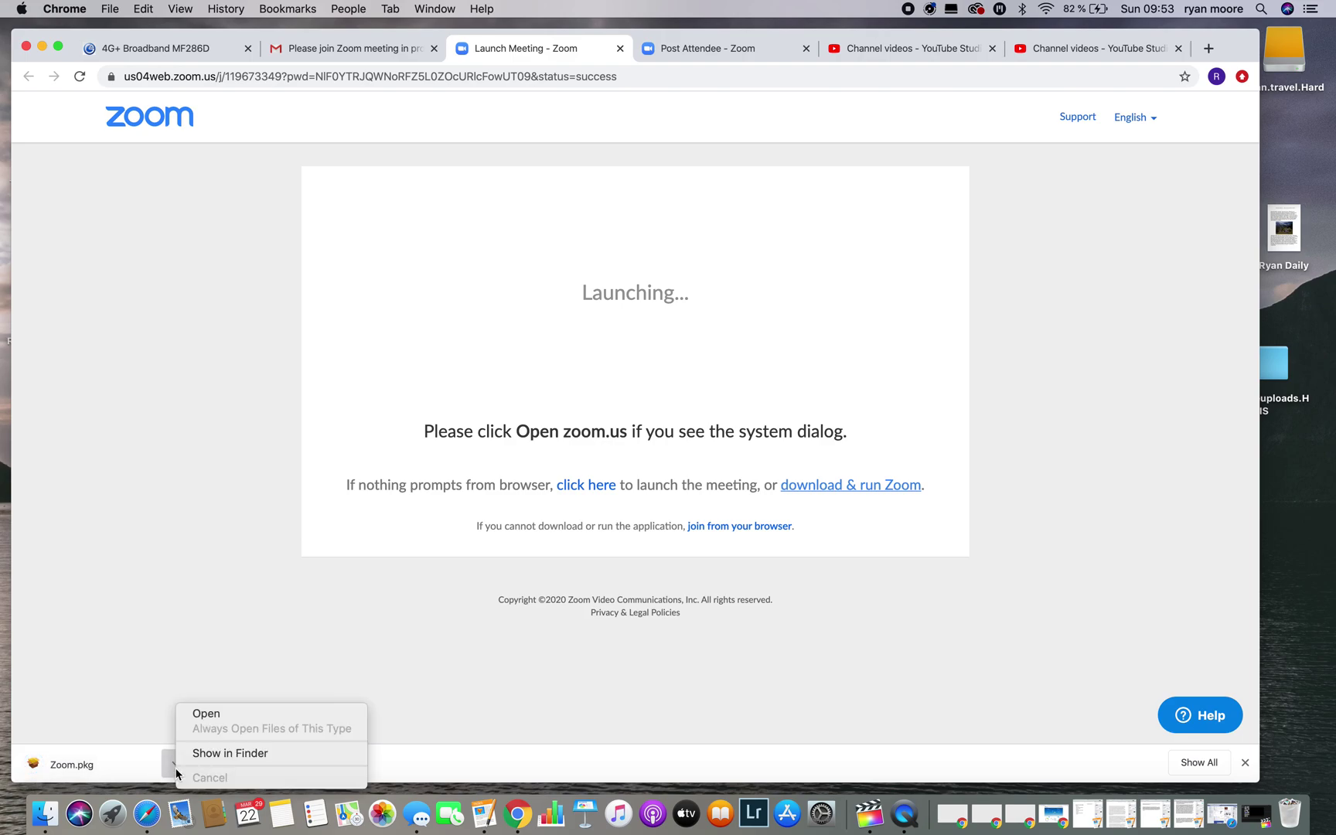
Step: Run Zoom.pkg and continue past the security warning so Zoom 4.6.7 launches
left_click(205, 713)
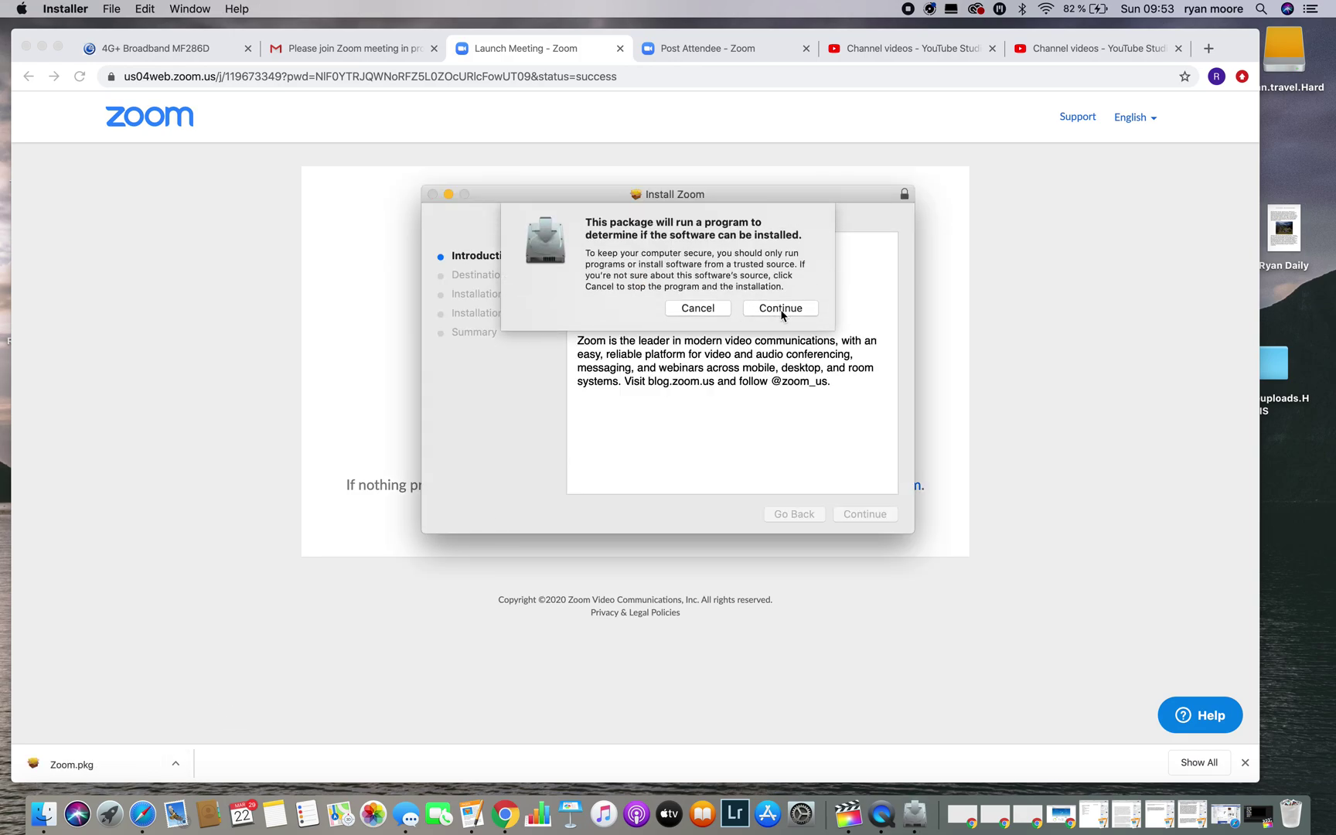
left_click(781, 310)
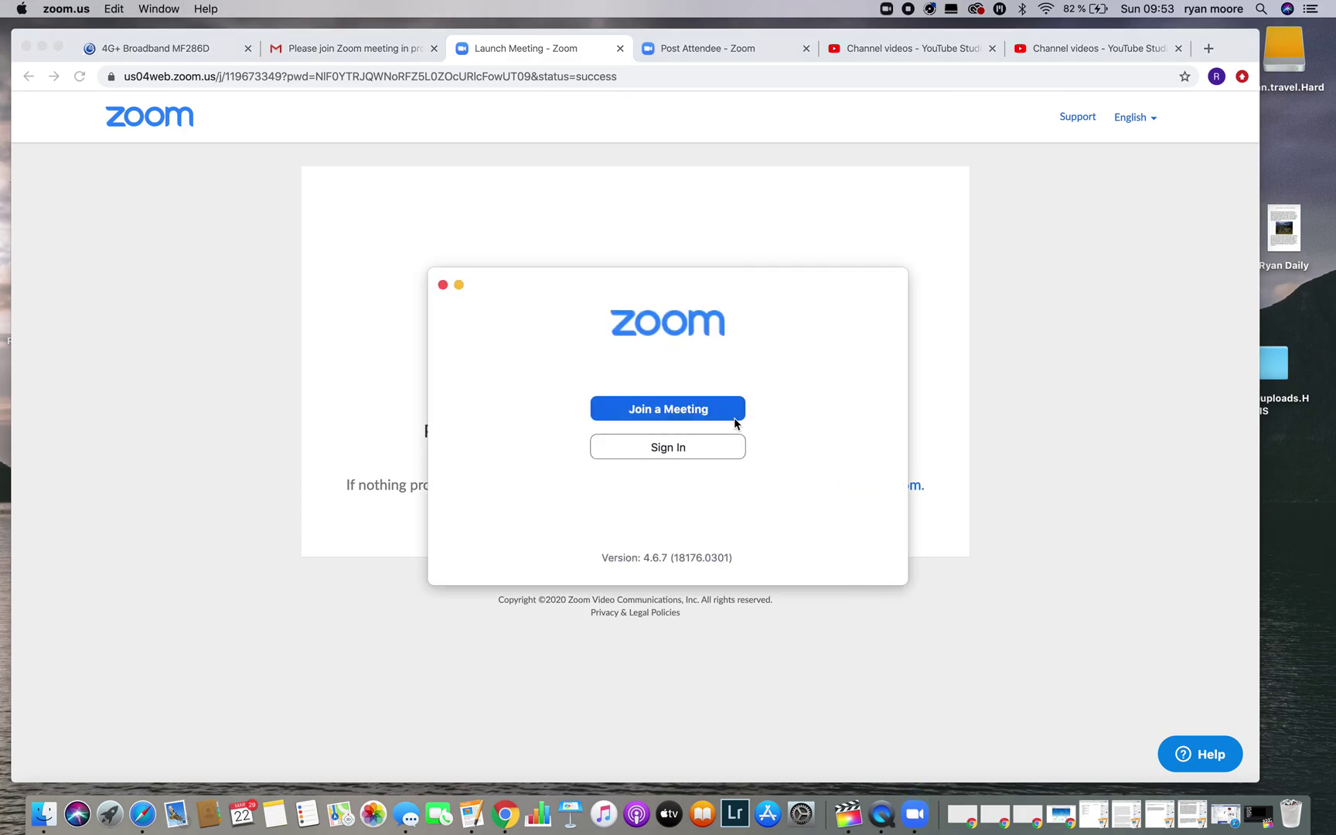
Step: Copy meeting ID 119 673 349 from the email, paste it into Zoom's Join dialog and join
left_click(680, 415)
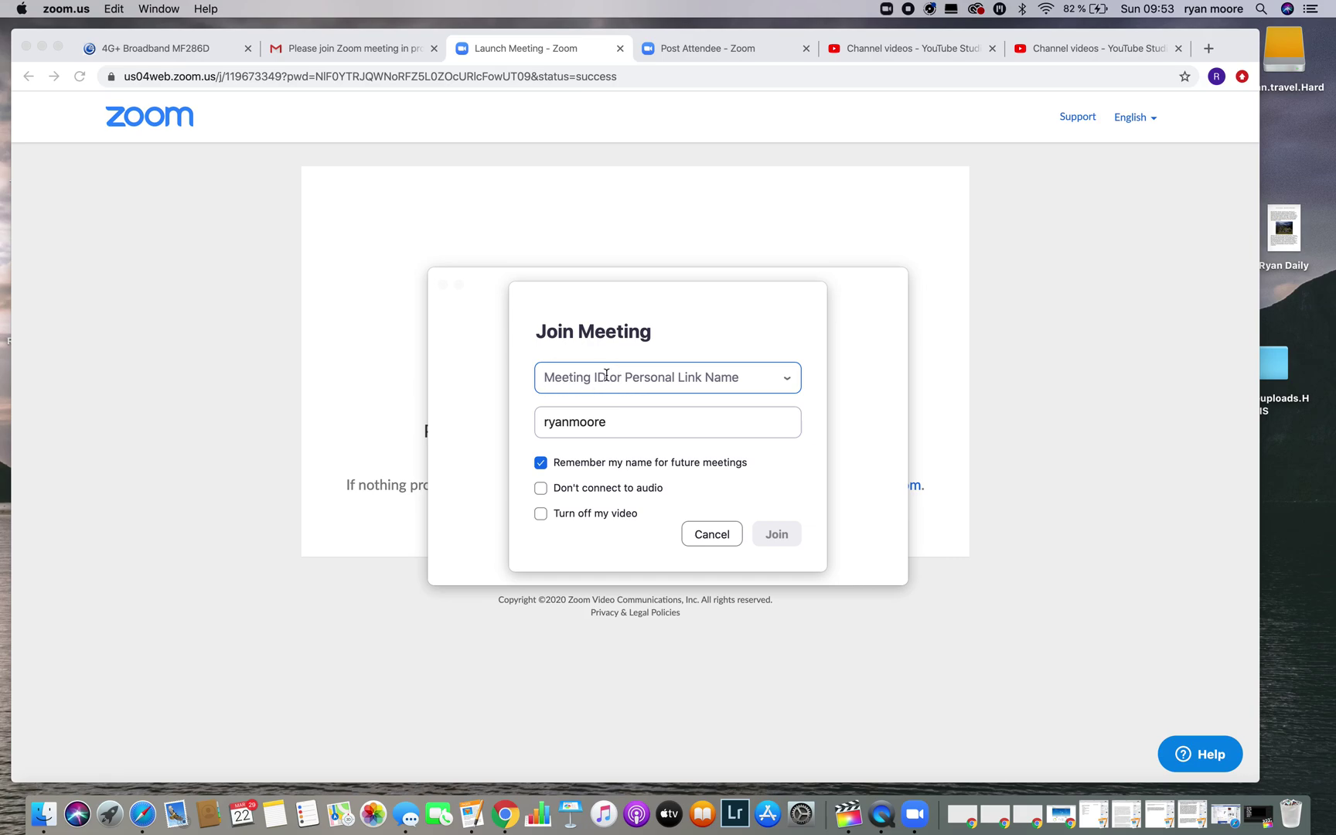
left_click(362, 47)
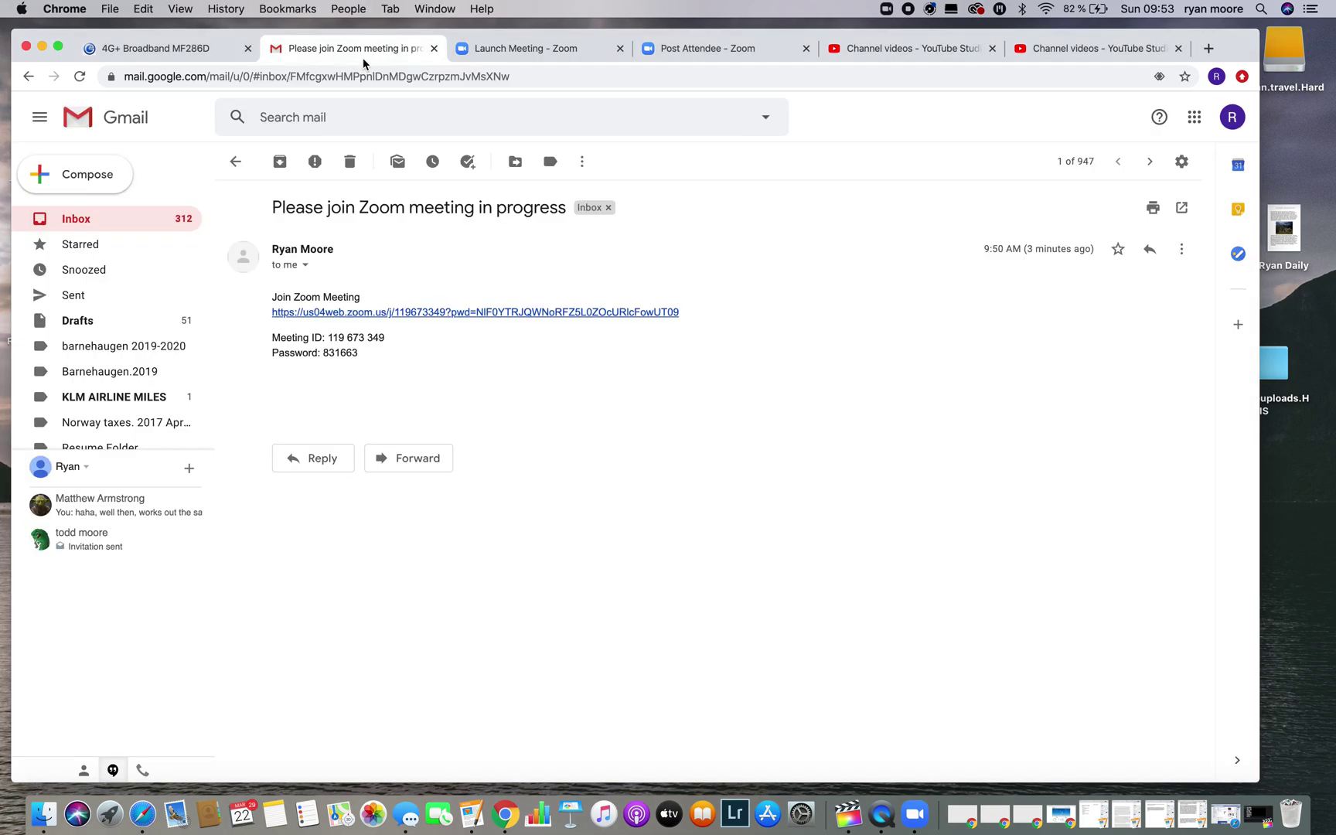
left_click(380, 337)
left_click_drag(380, 337, 330, 341)
right_click(353, 340)
left_click(379, 373)
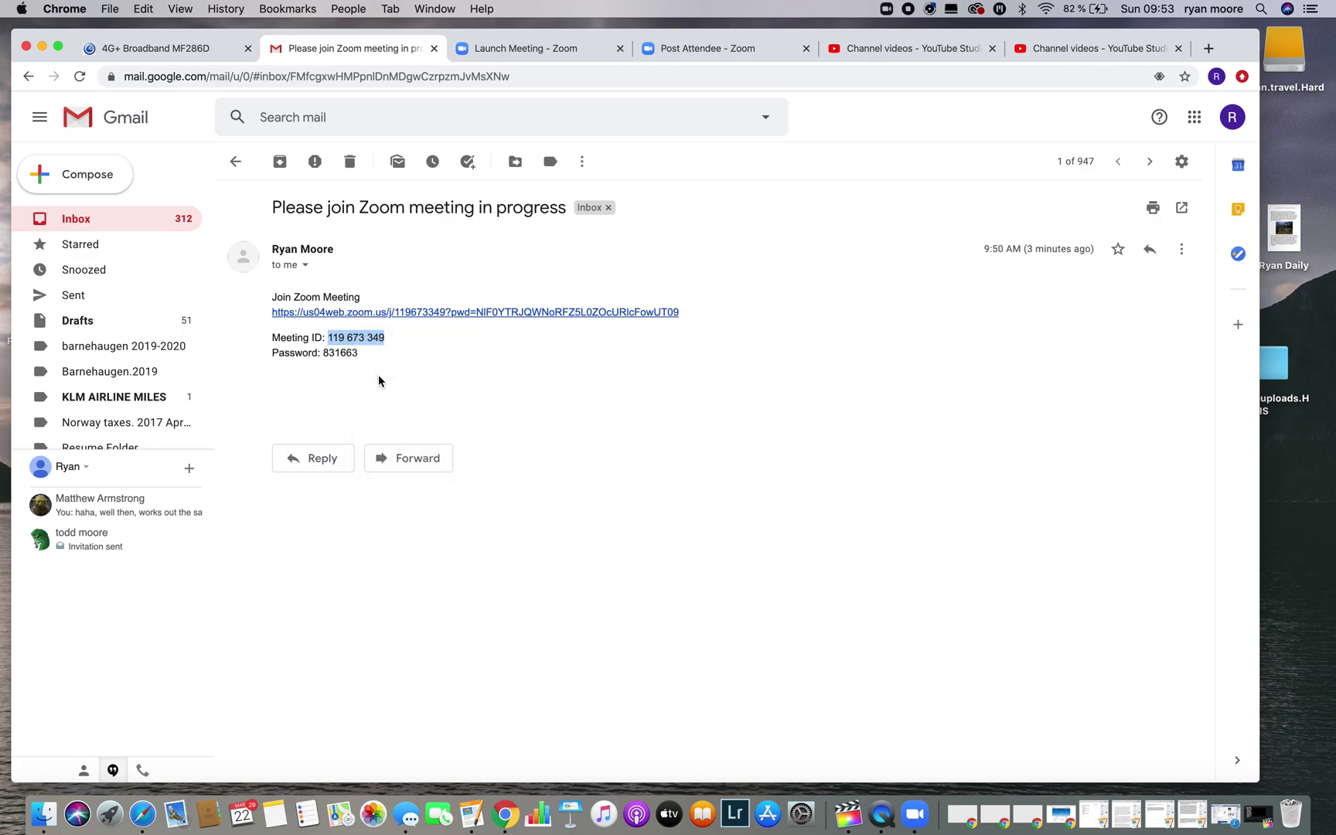
left_click(915, 813)
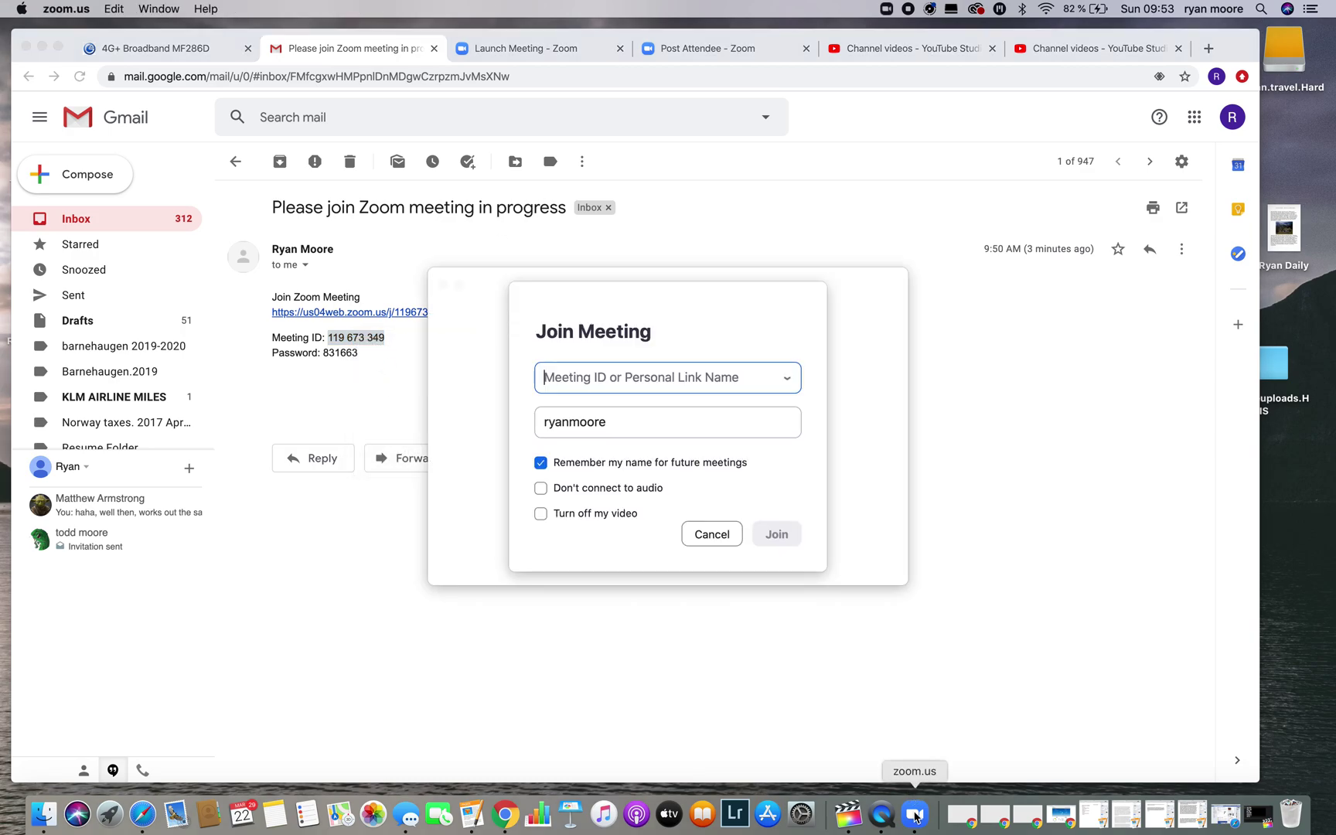
right_click(598, 379)
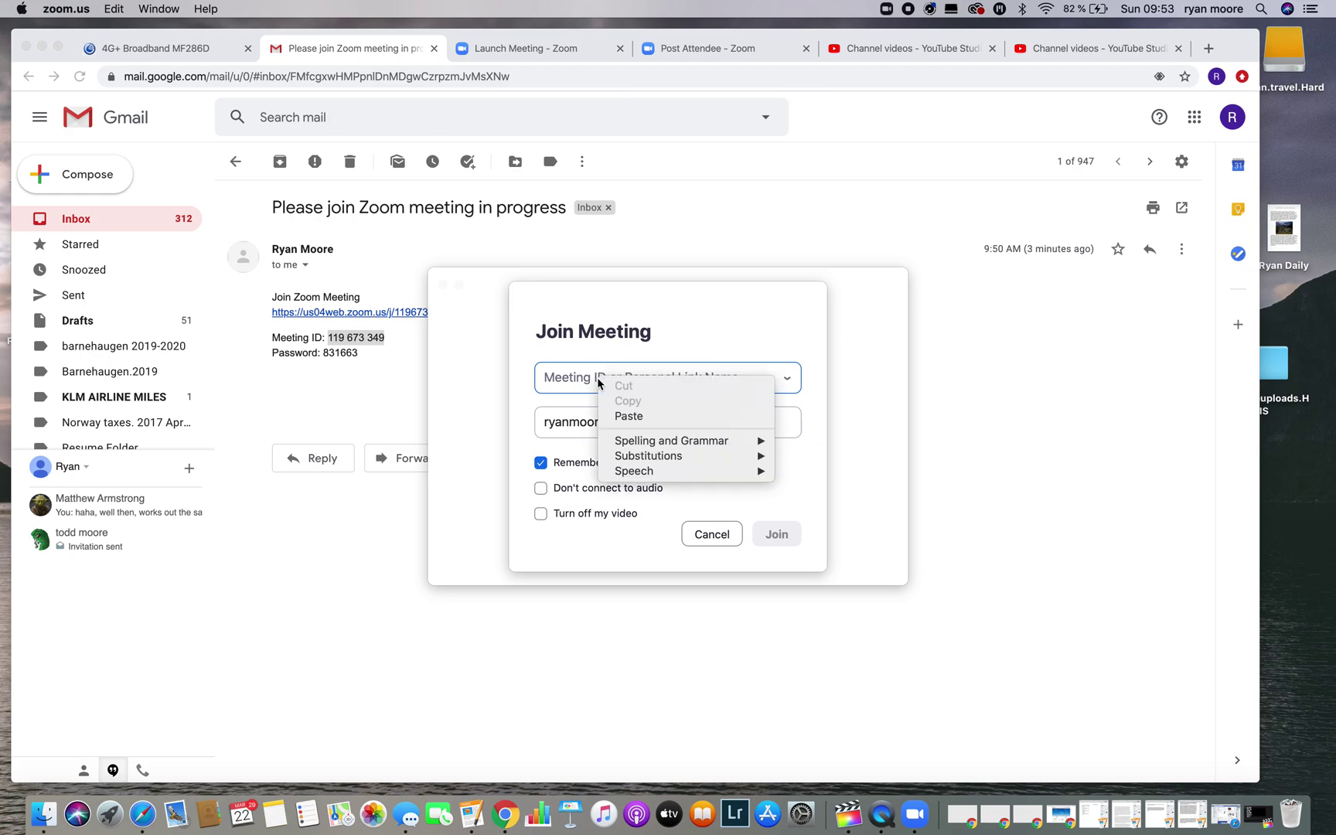
left_click(622, 416)
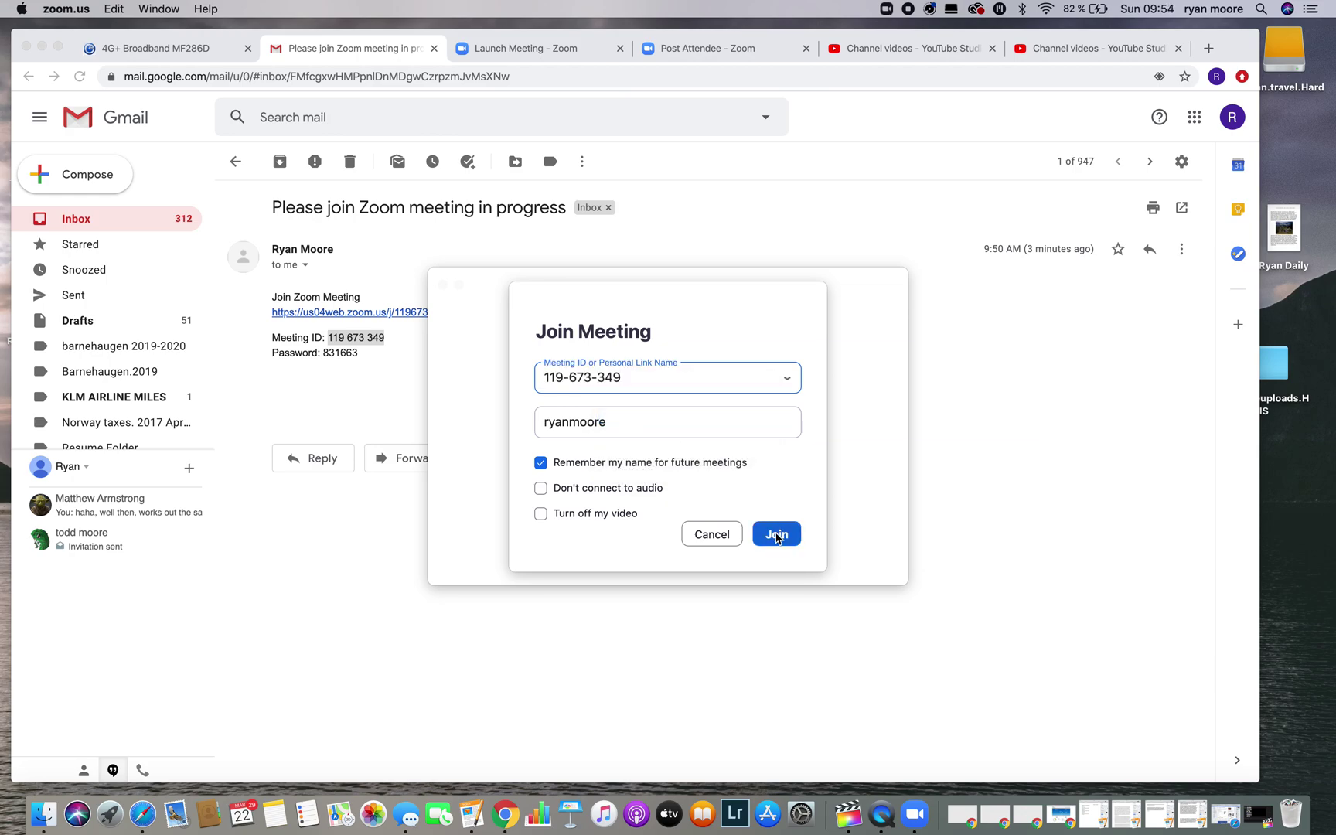
left_click(777, 532)
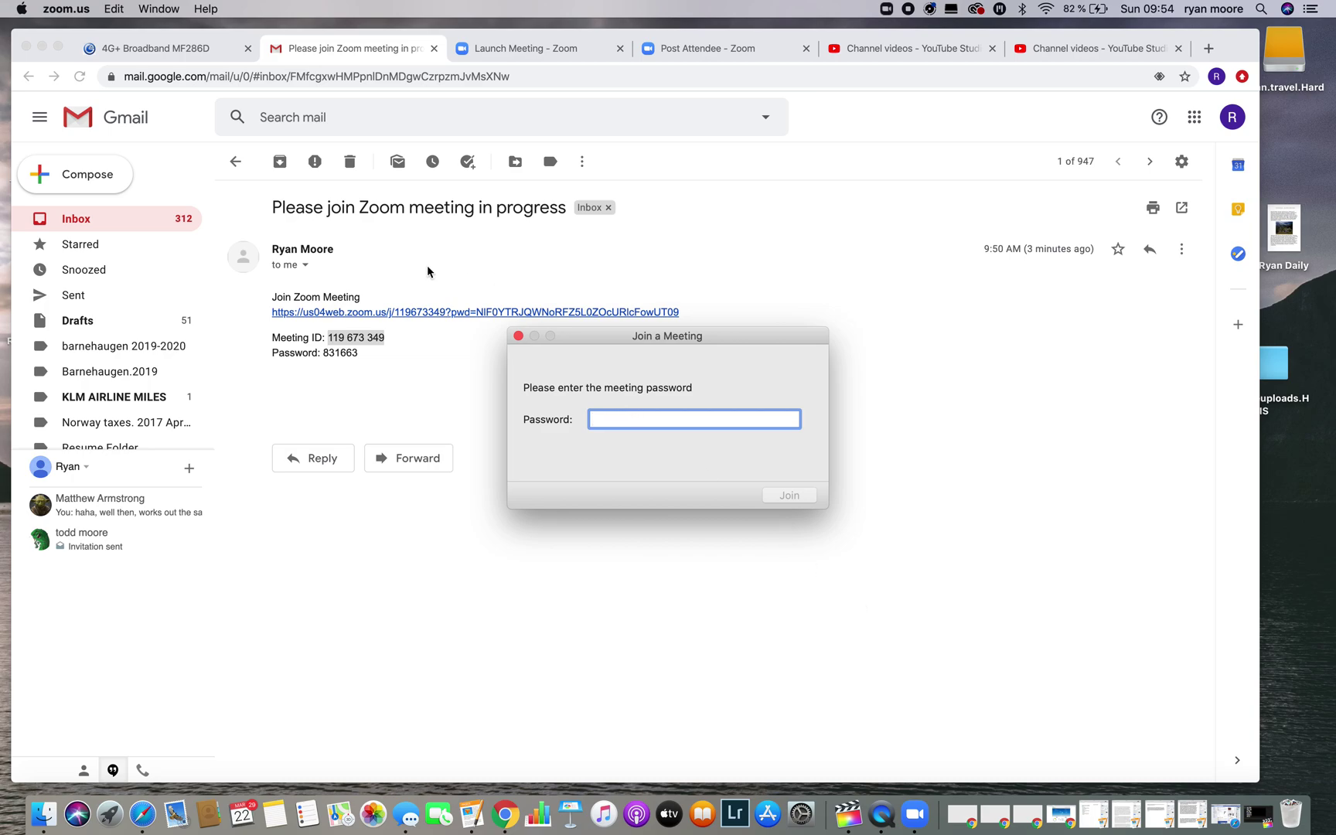
Step: Copy the meeting password from the email, paste it into Zoom's Password field and submit
left_click(361, 356)
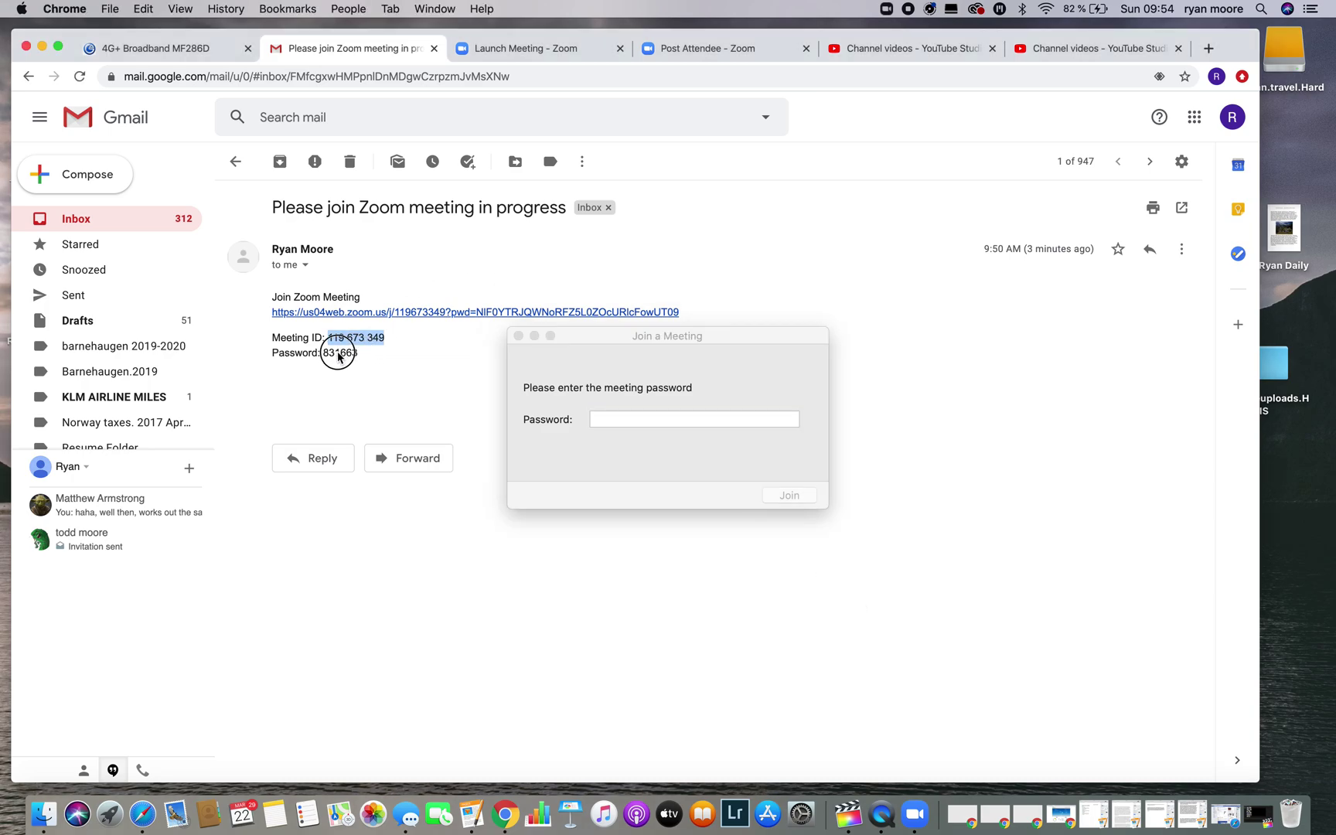
left_click_drag(359, 354, 319, 354)
right_click(337, 358)
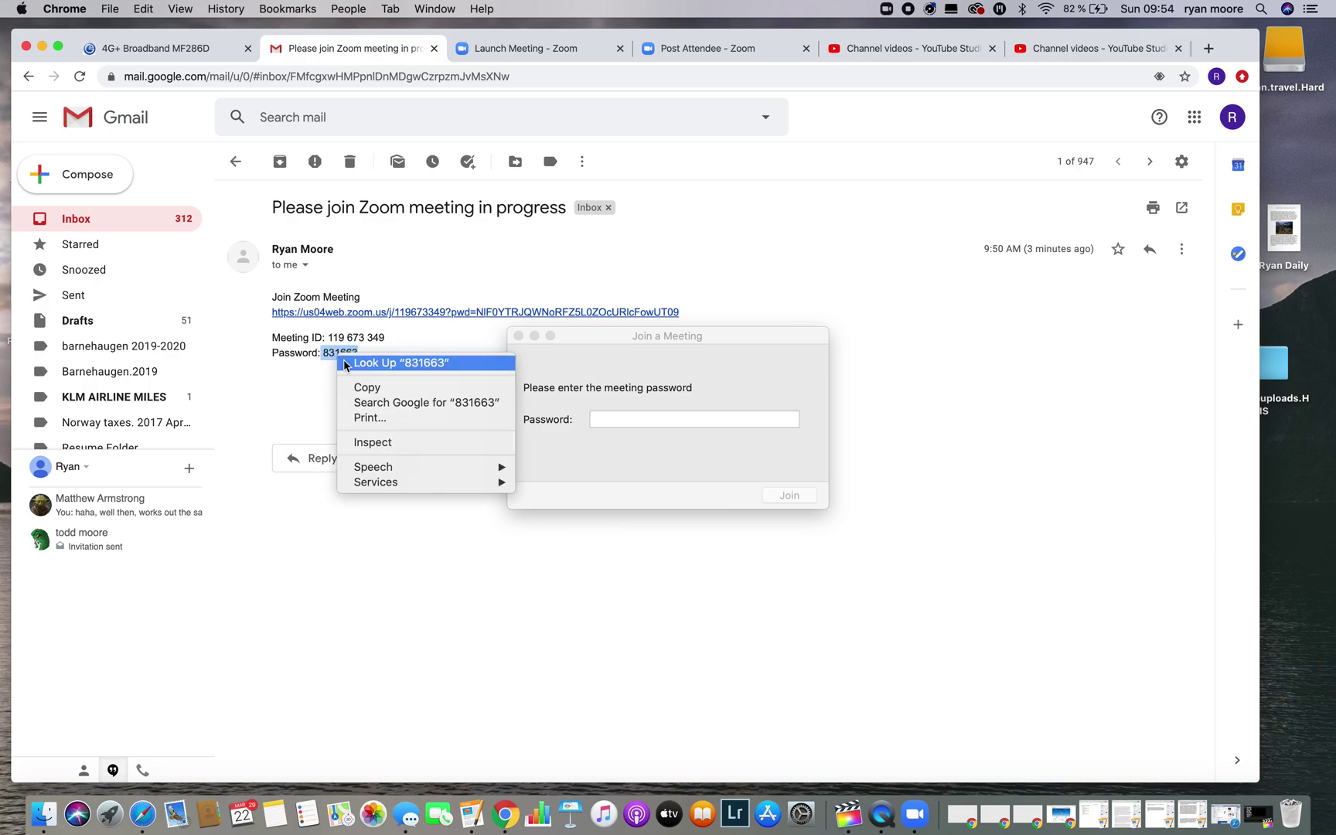
left_click(364, 387)
left_click(600, 421)
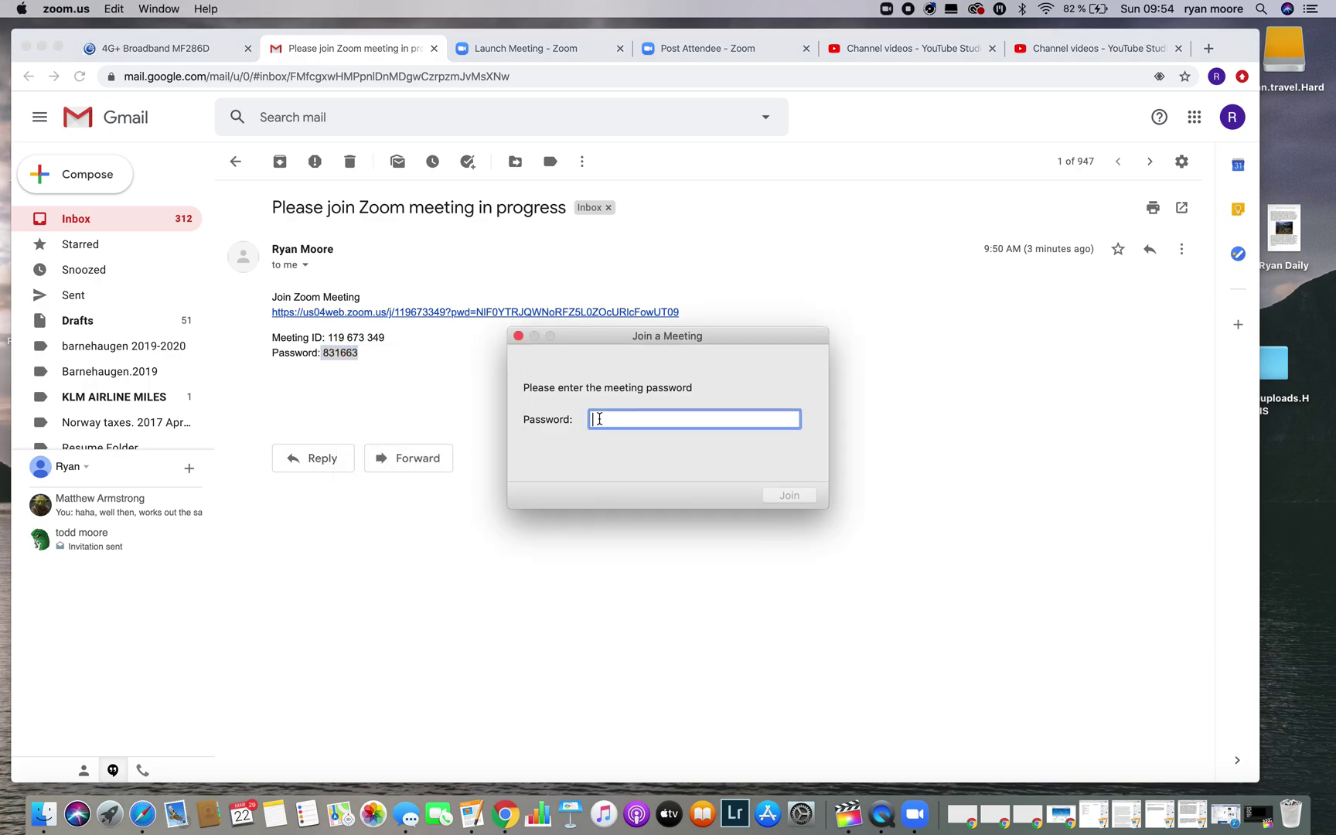
right_click(600, 423)
left_click(629, 455)
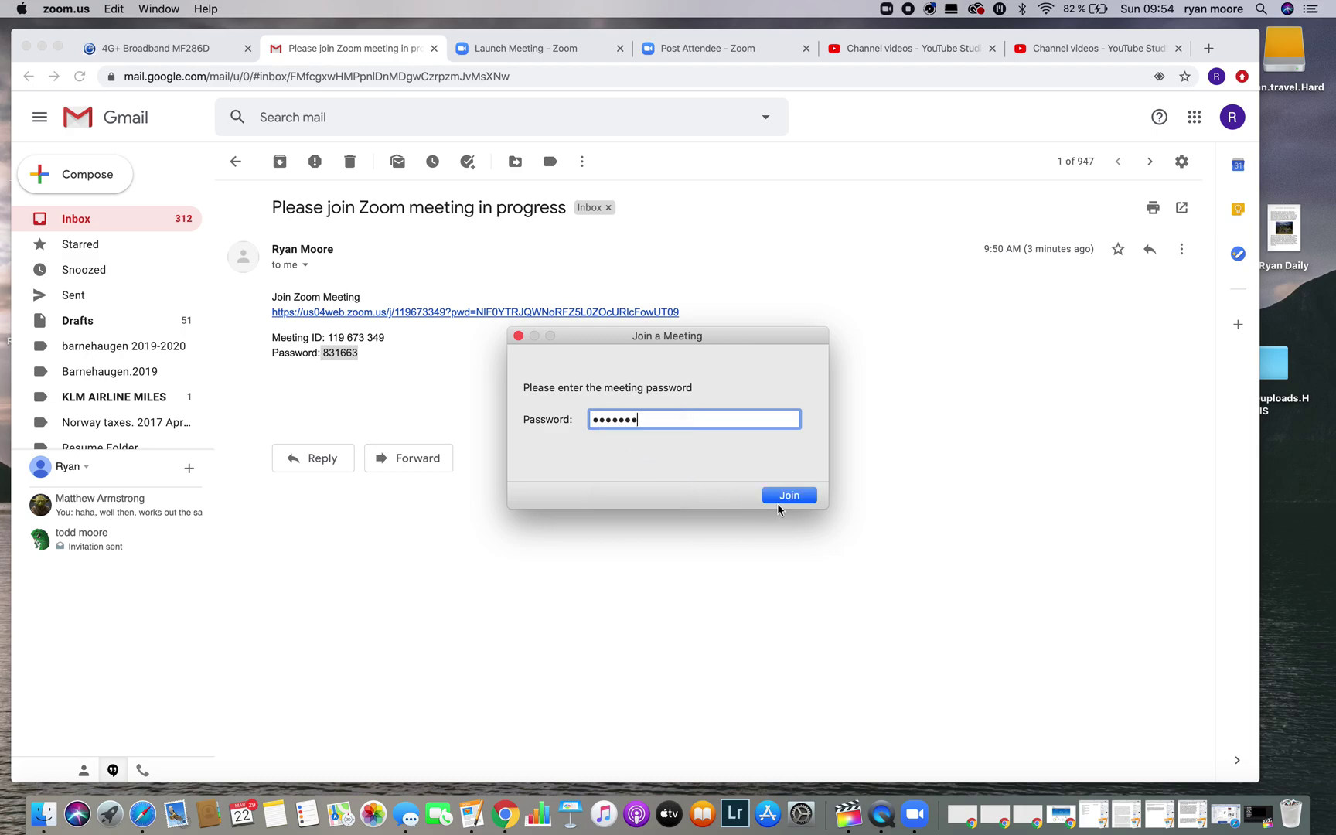
left_click(789, 495)
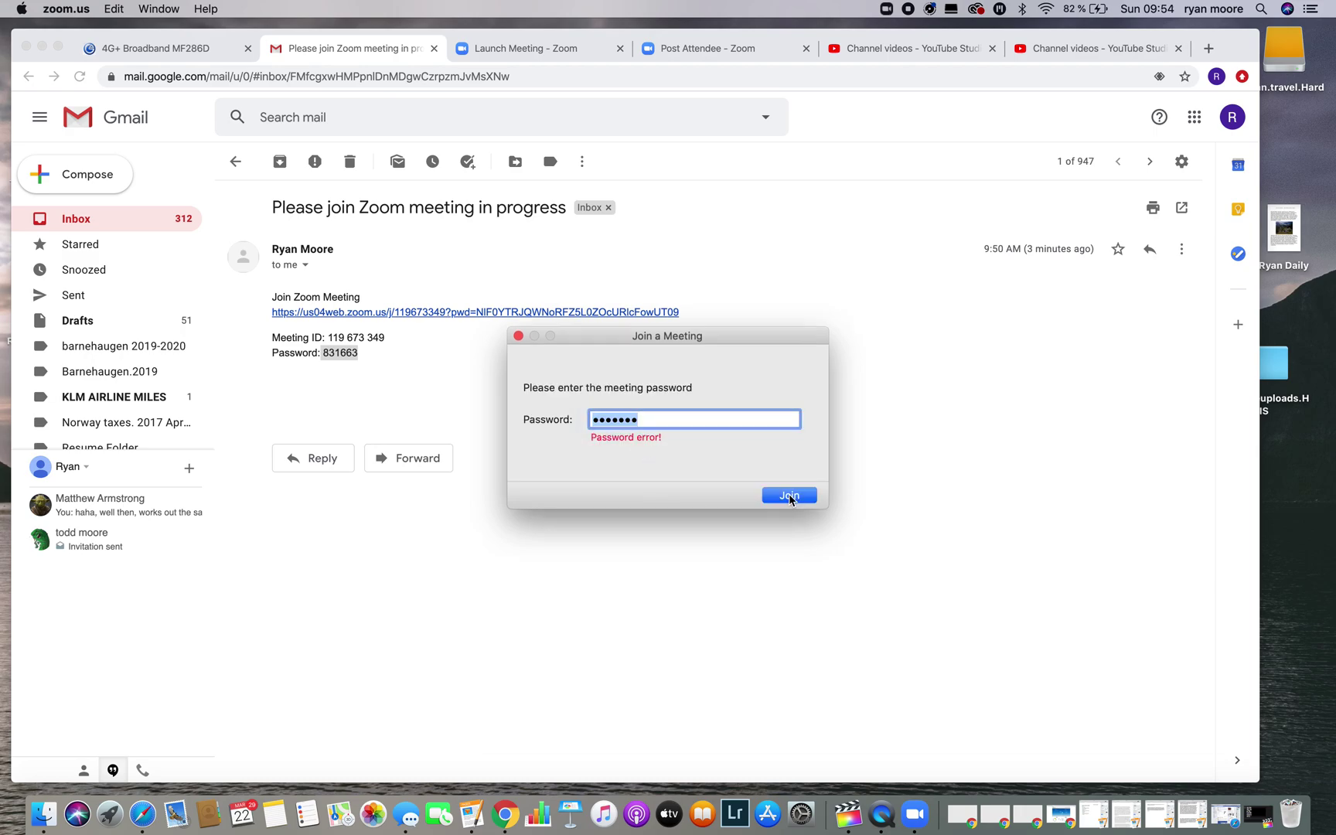
Step: After the rejection, clear the Password field, re-paste the password from the email and join again
left_click(594, 420)
left_click_drag(650, 418, 581, 418)
key("BackSpace")
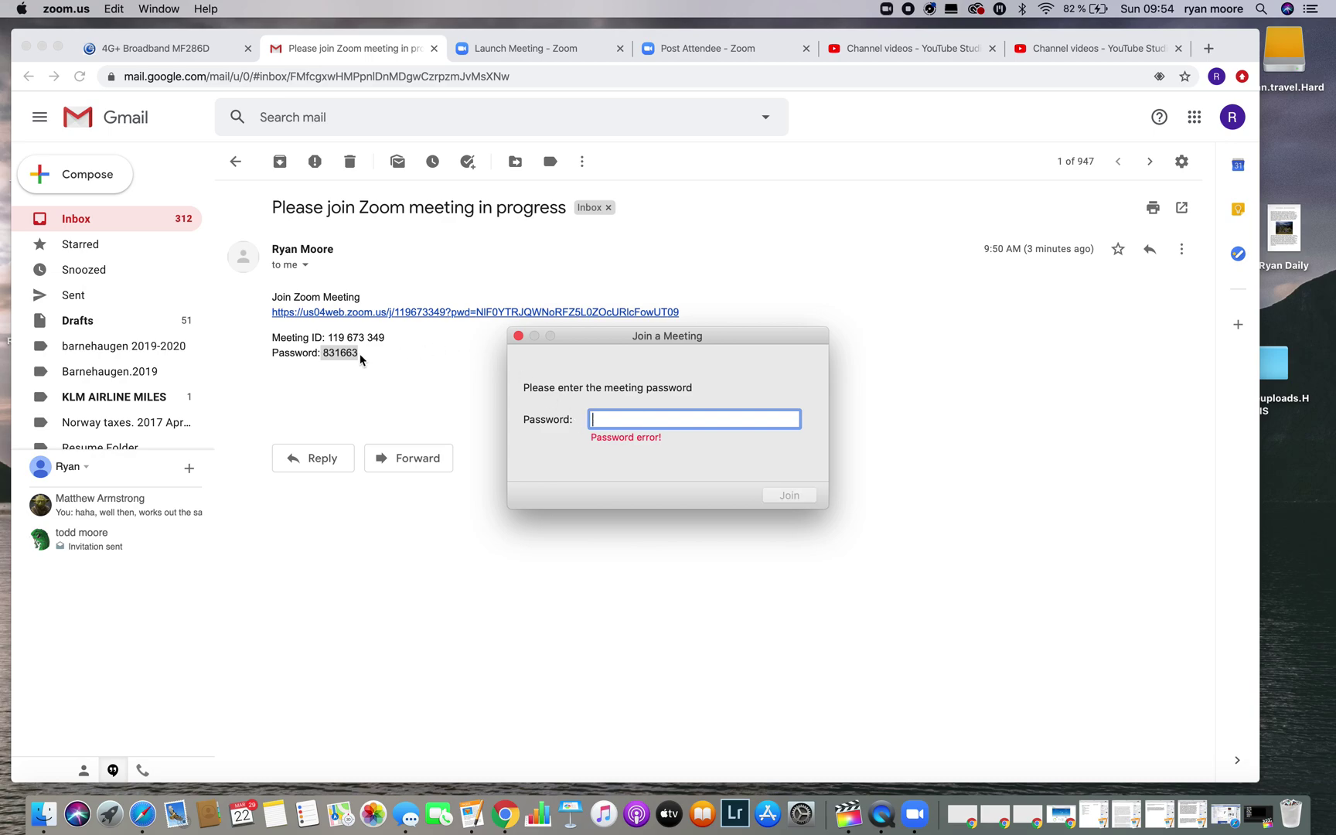
mouse_move(358, 353)
left_mouse_down()
mouse_move(318, 354)
mouse_move(359, 358)
left_mouse_up()
left_click(326, 355)
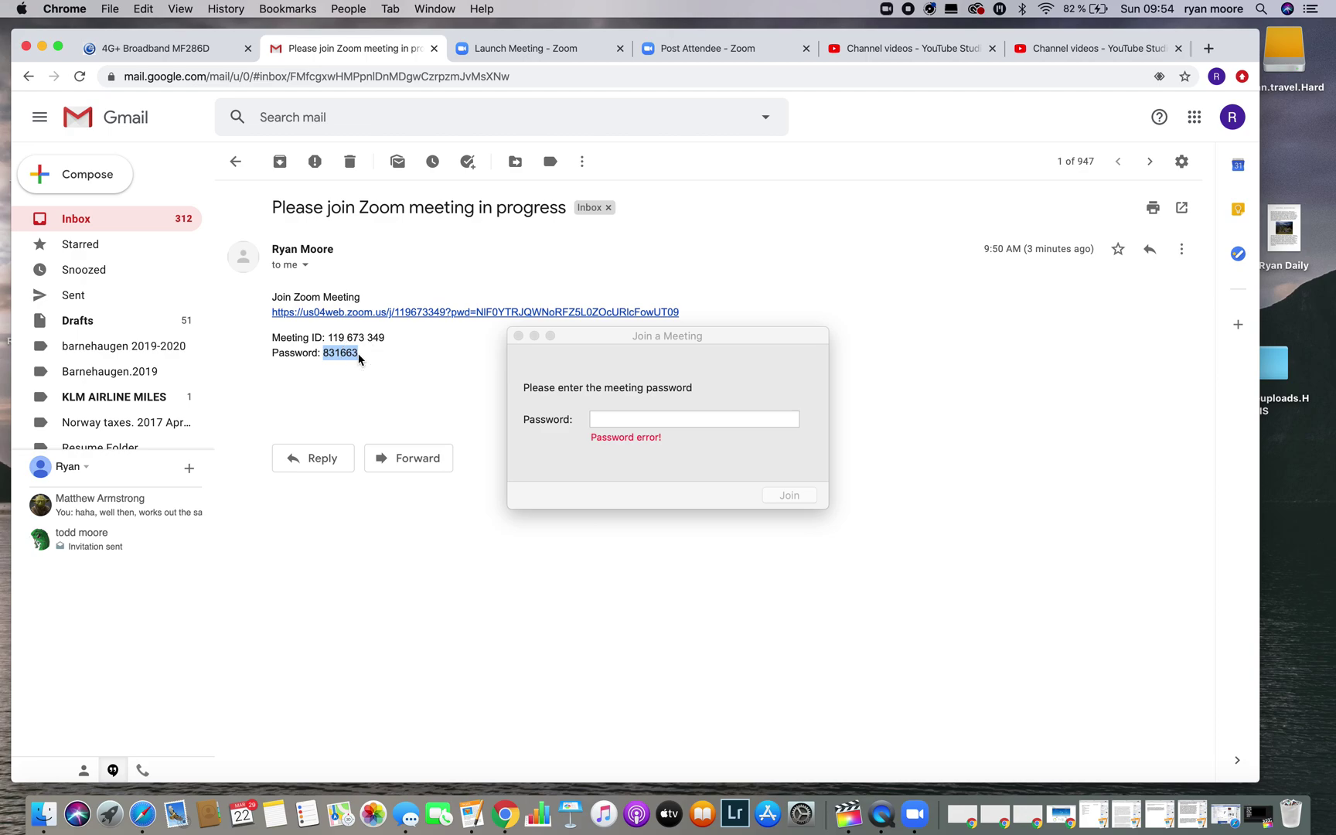
right_click(343, 354)
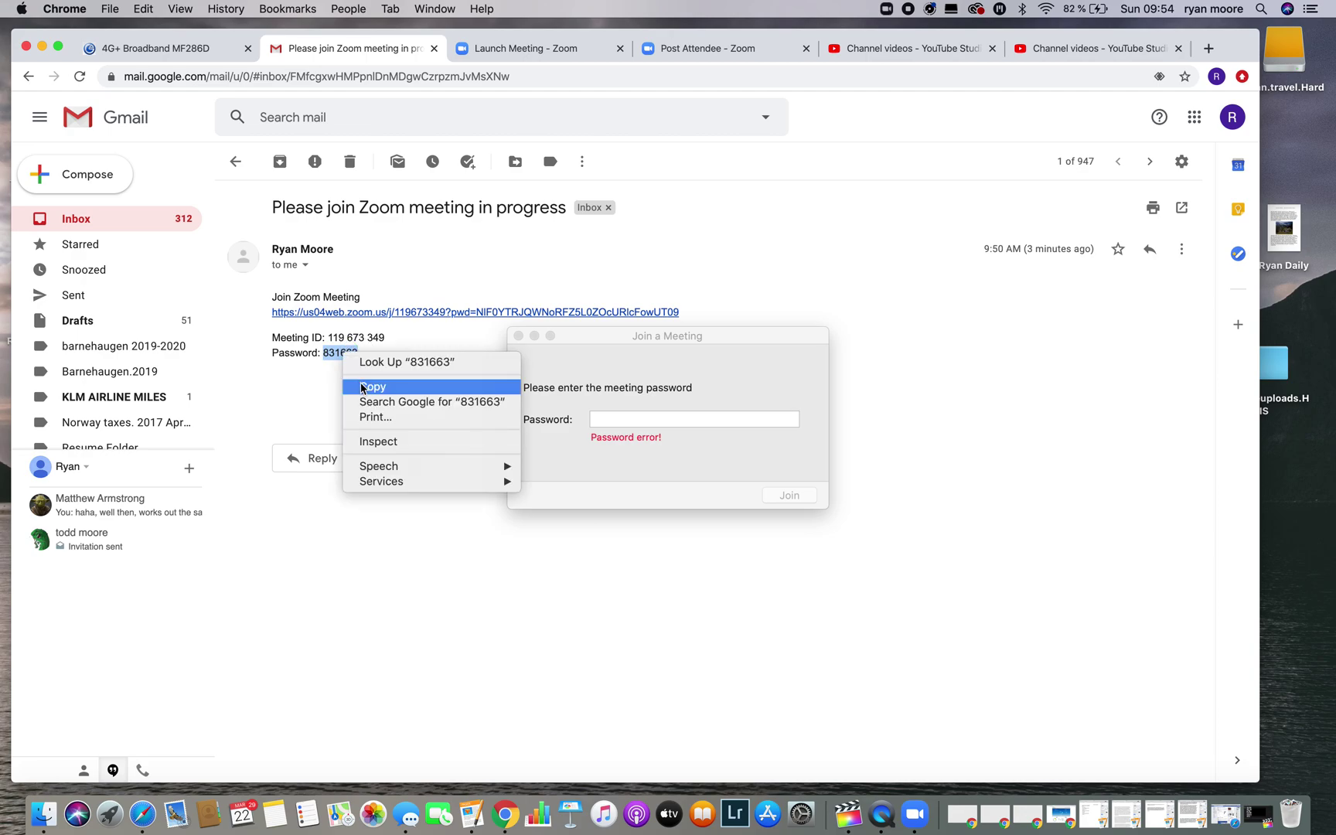
left_click(364, 386)
left_click(602, 422)
right_click(603, 423)
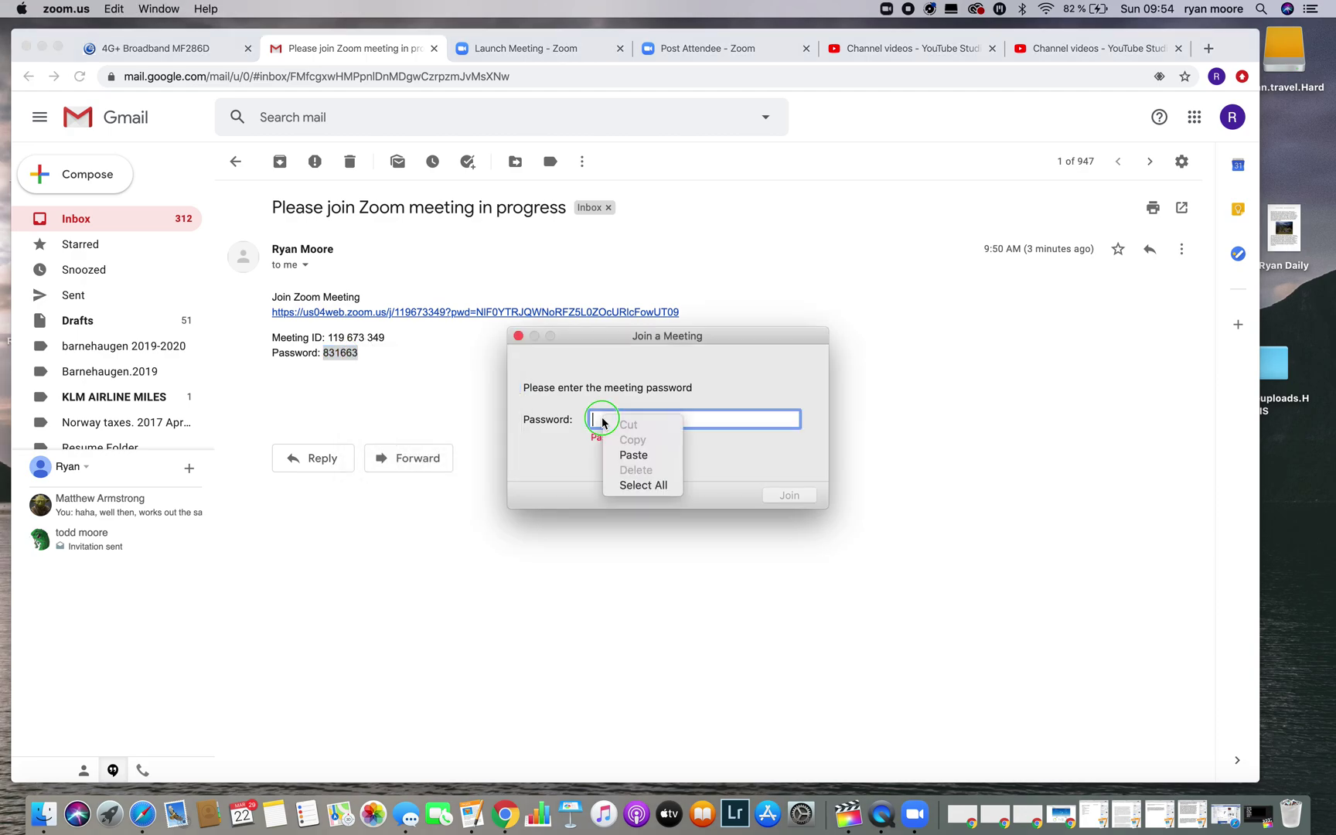
left_click(631, 456)
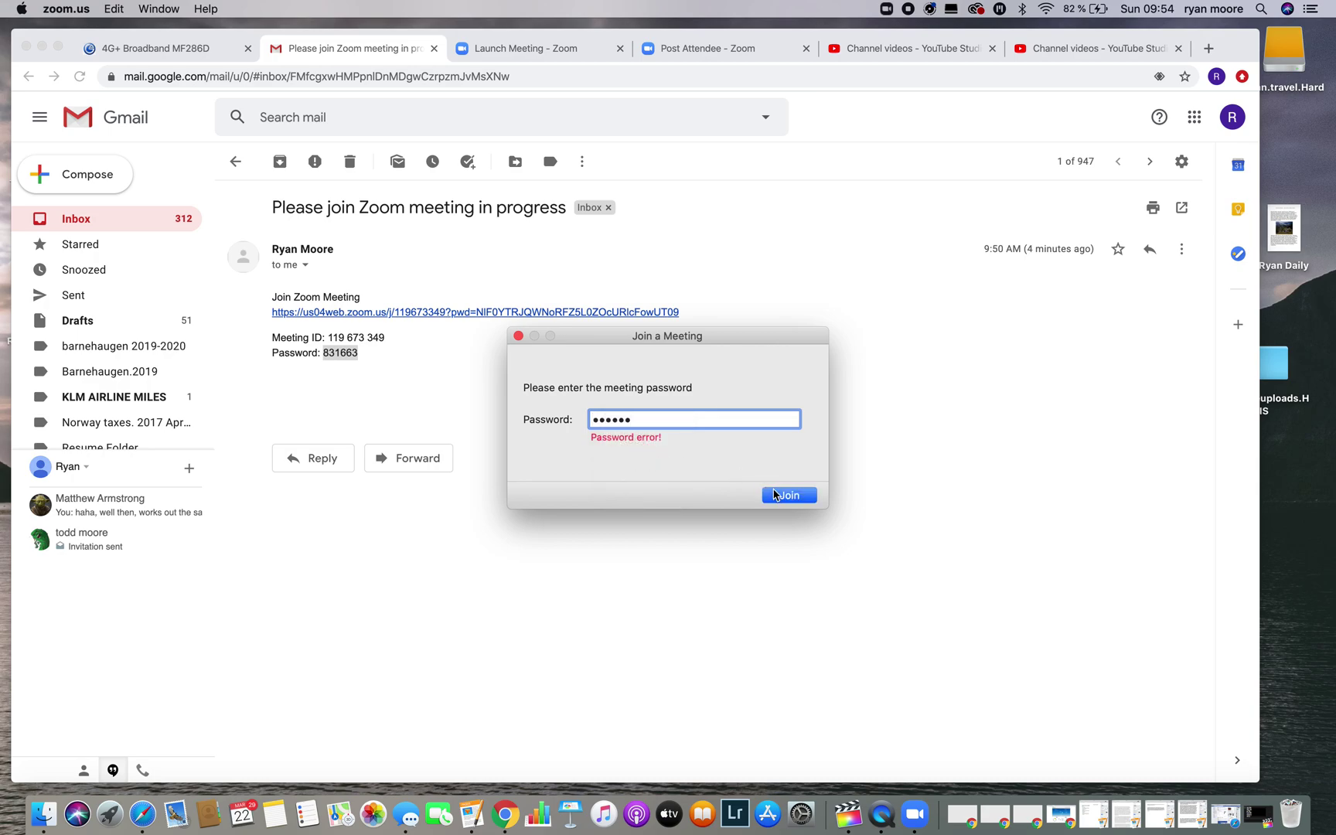
left_click(775, 496)
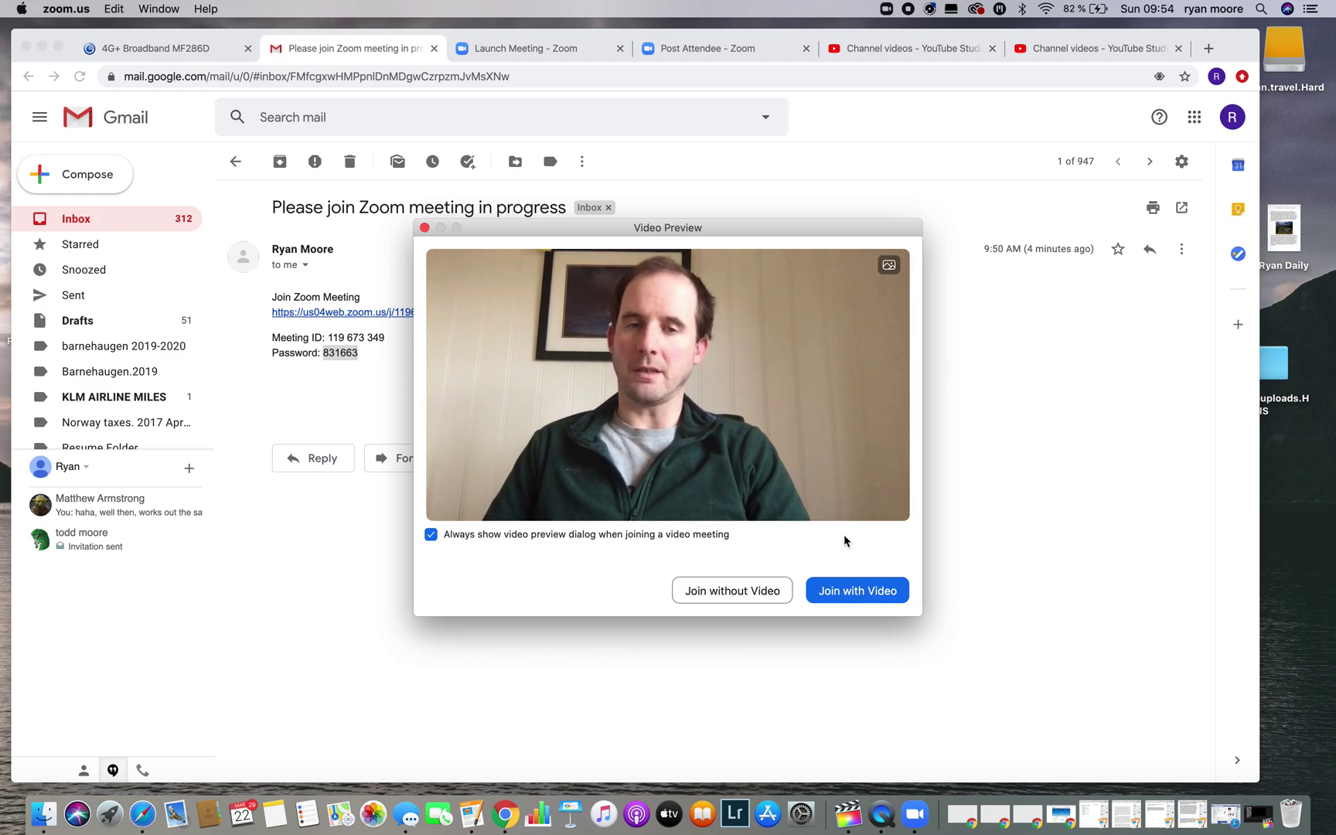
Step: Choose Join with Video in the Video Preview to enter meeting 119-673-349
left_click(867, 592)
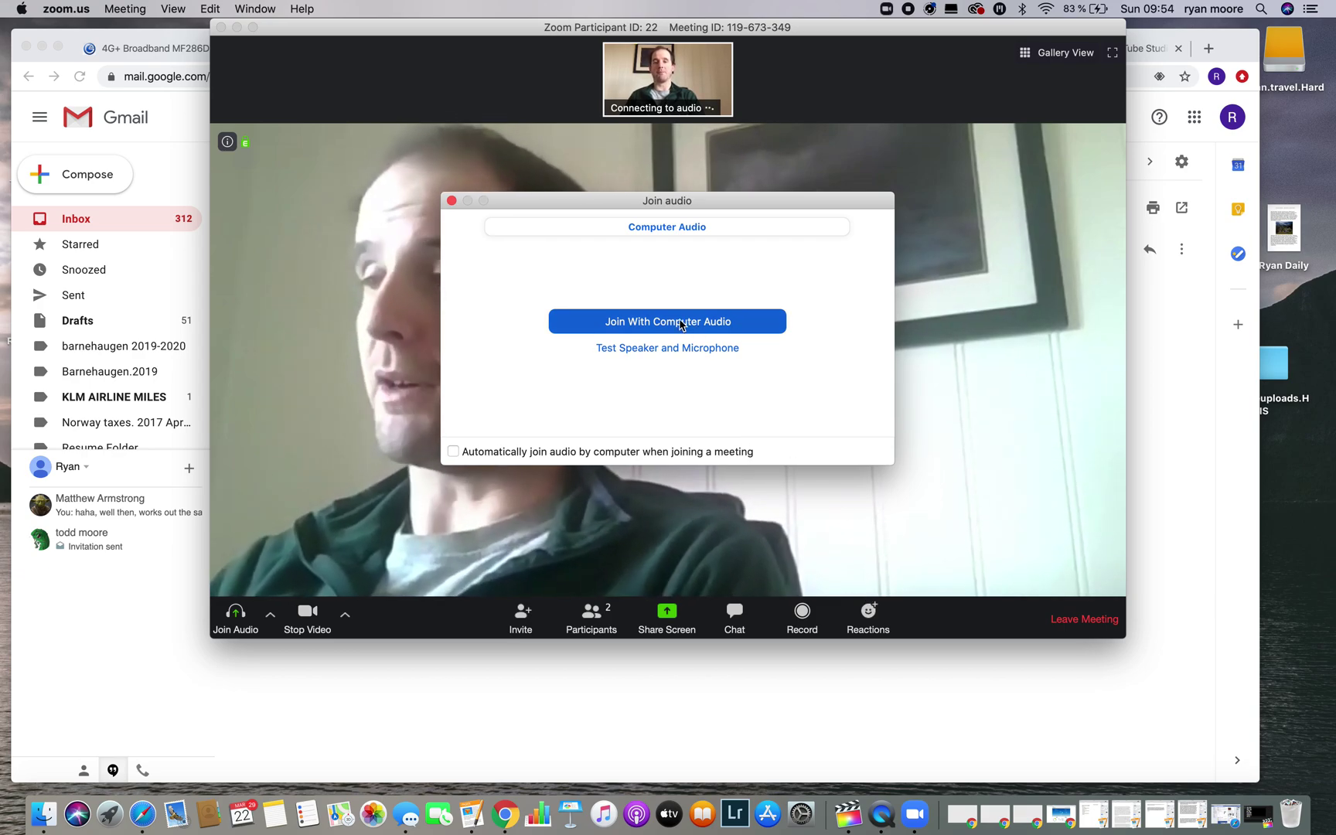
Step: Join with computer audio, then bring up and dismiss the self-view video's options menu
left_click(680, 322)
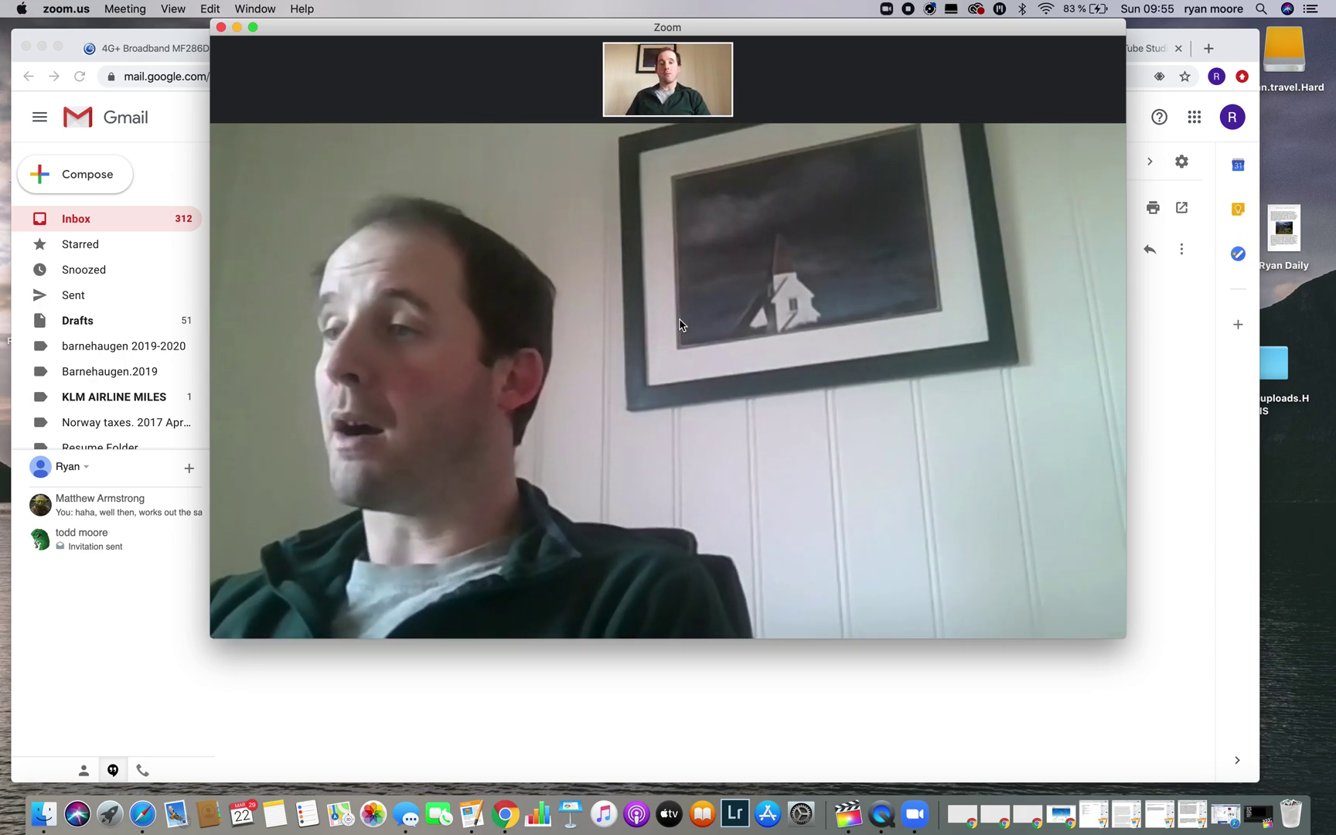
right_click(692, 93)
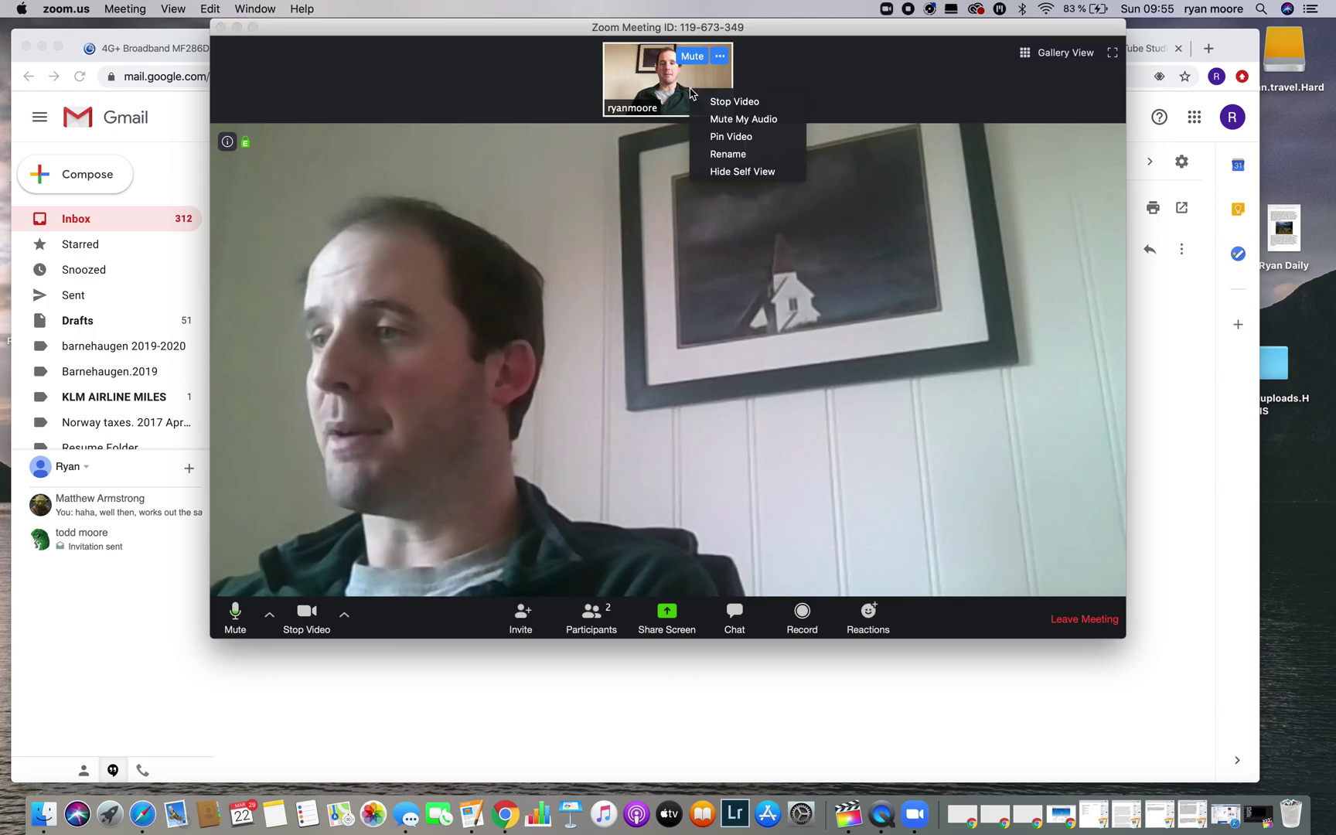
left_click(560, 95)
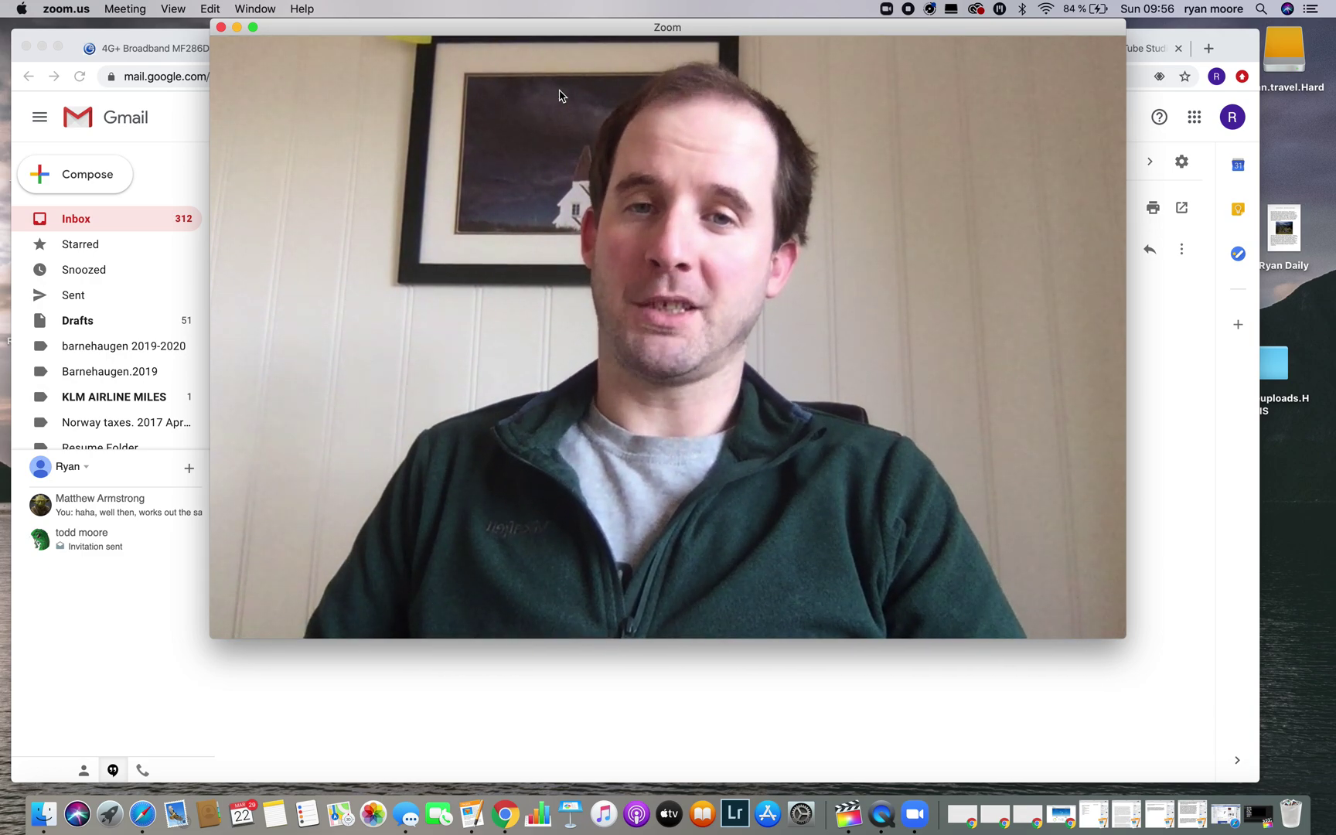
mouse_move(420, 252)
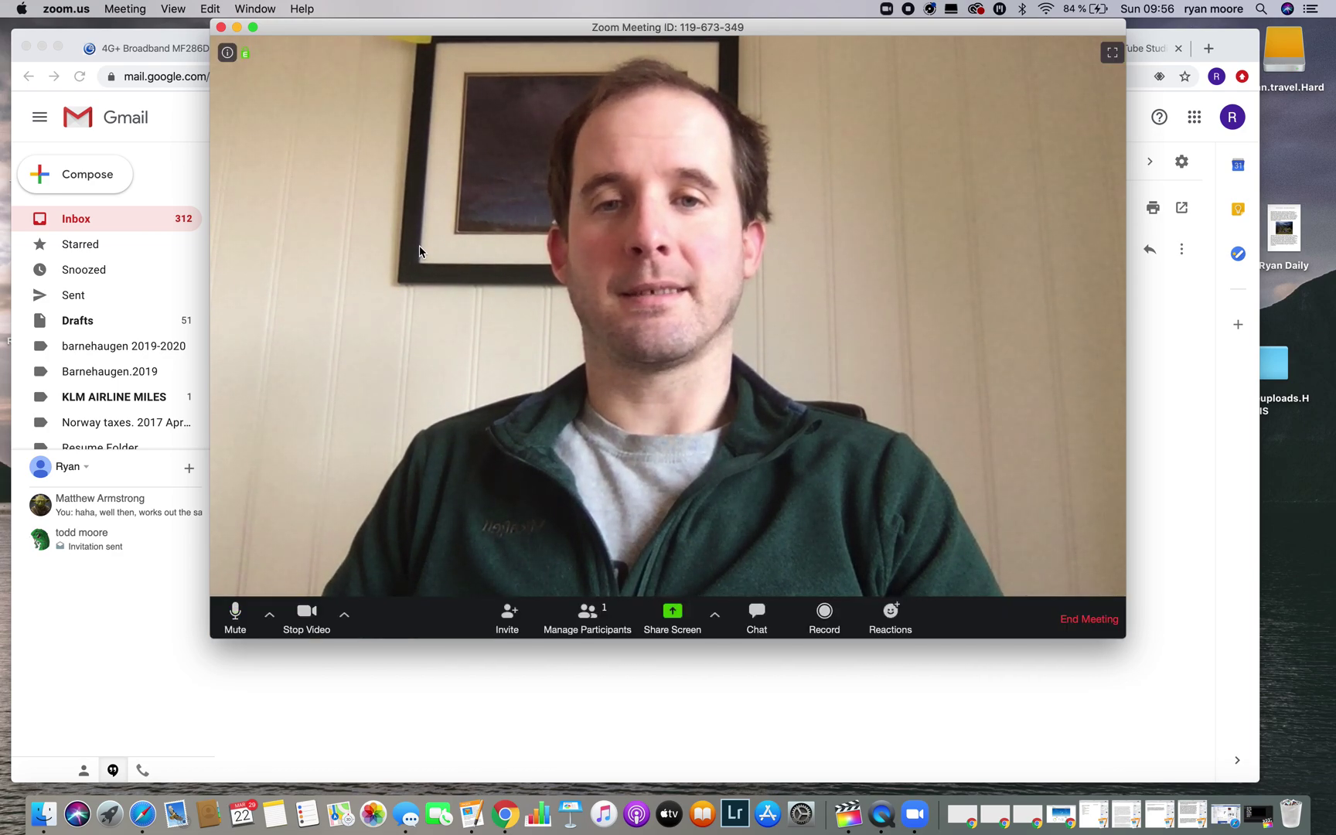
mouse_move(423, 418)
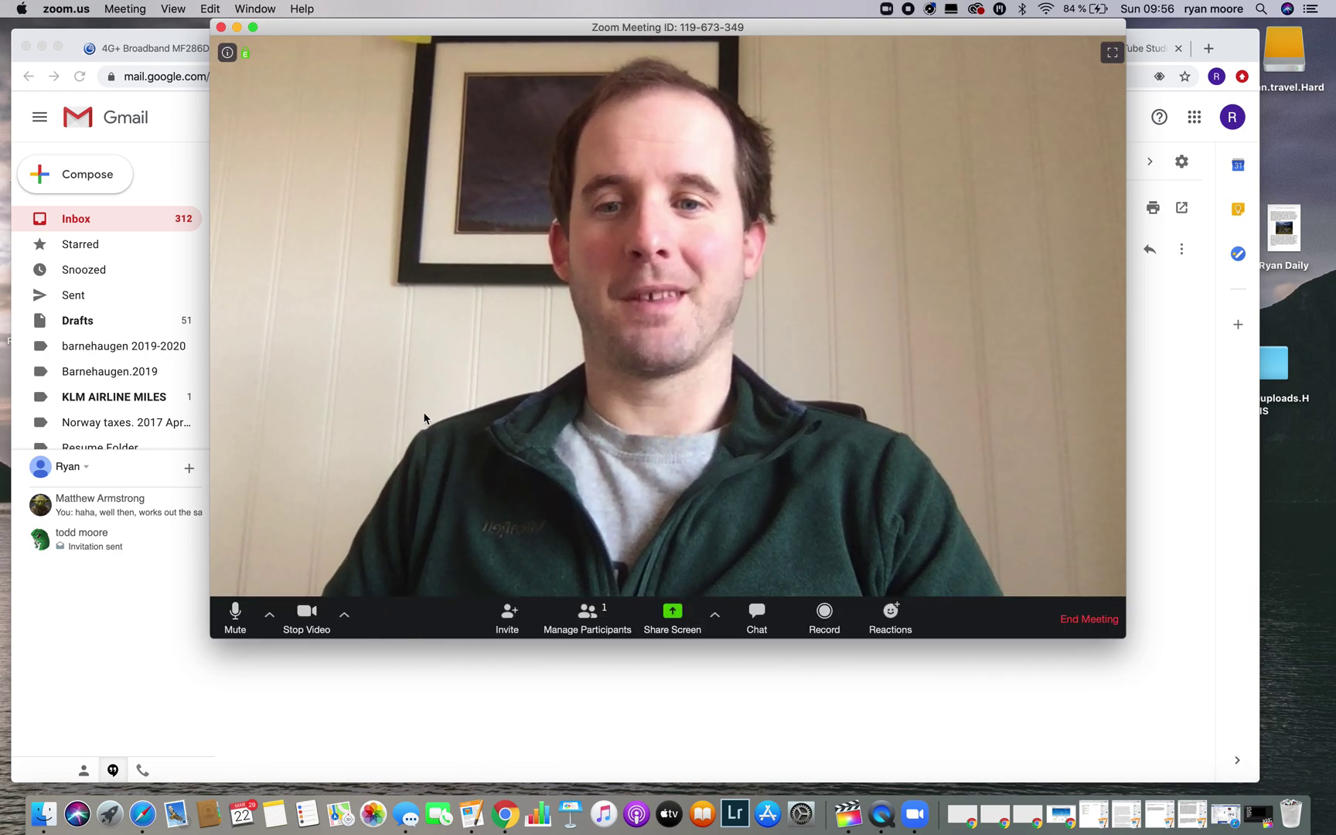